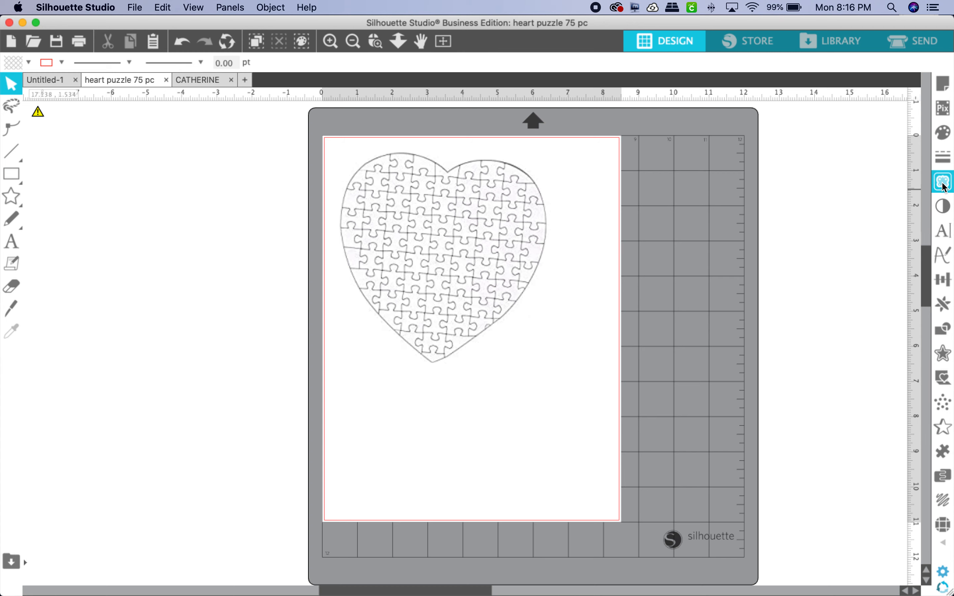
Open the Trace settings and select a trace area about 6.7 by 6.6 in around the whole heart puzzle image
left_click(314, 8)
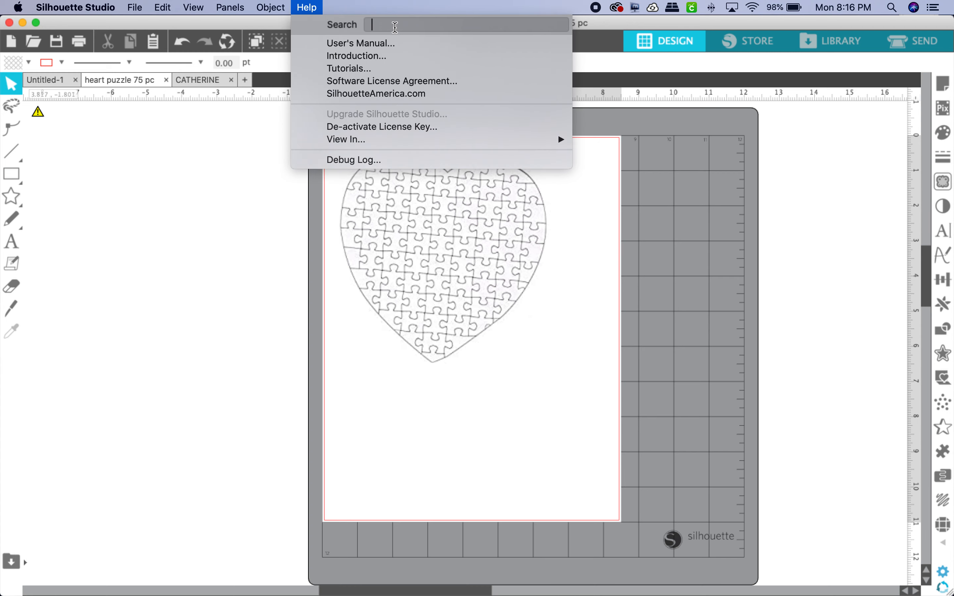
type("trace")
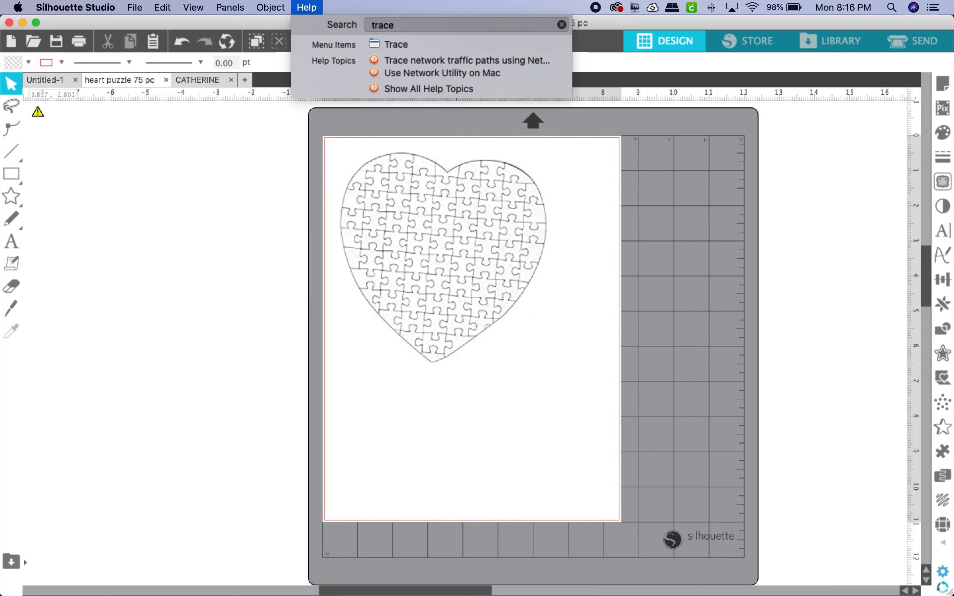
mouse_move(395, 46)
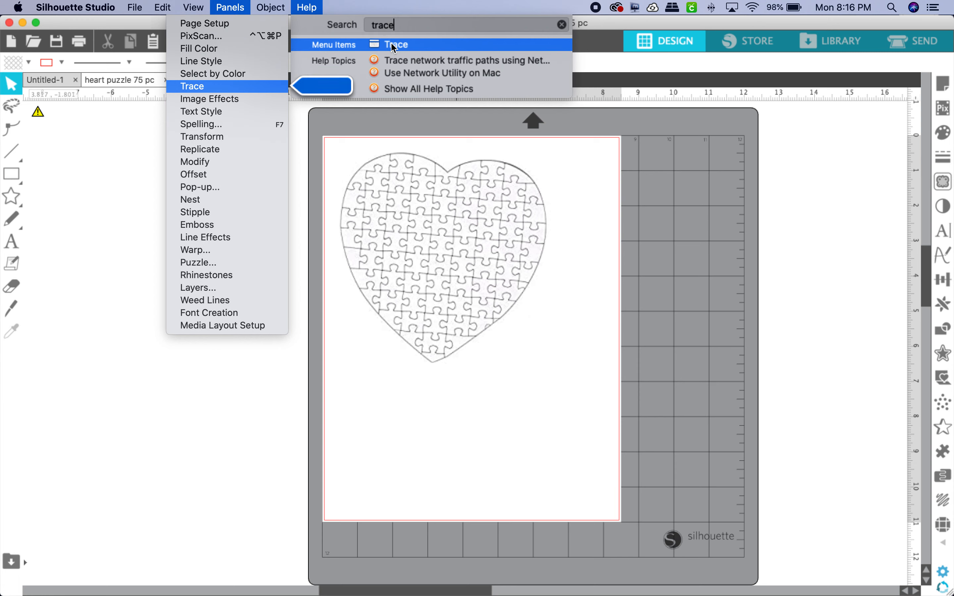
left_click(219, 89)
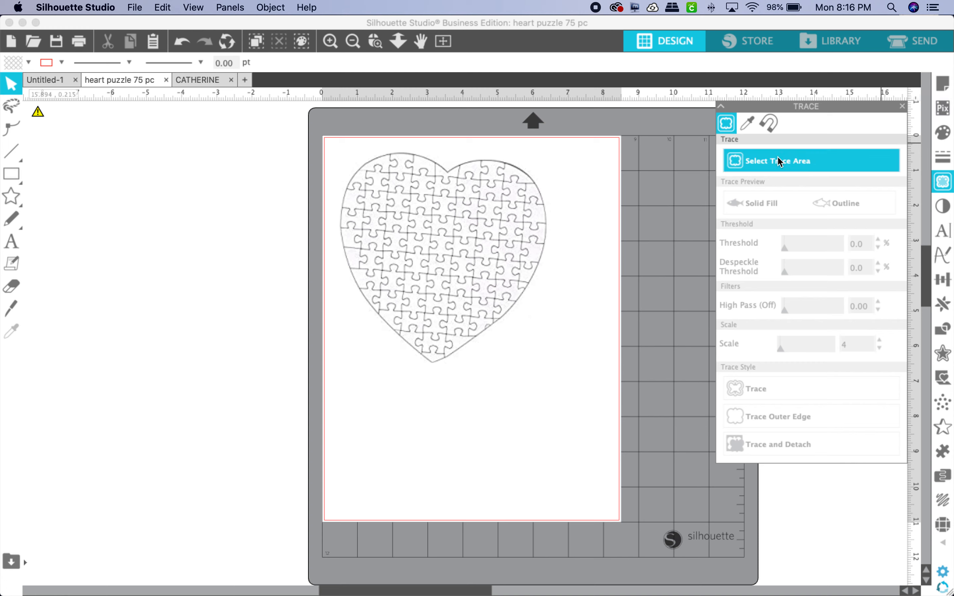
left_click(780, 161)
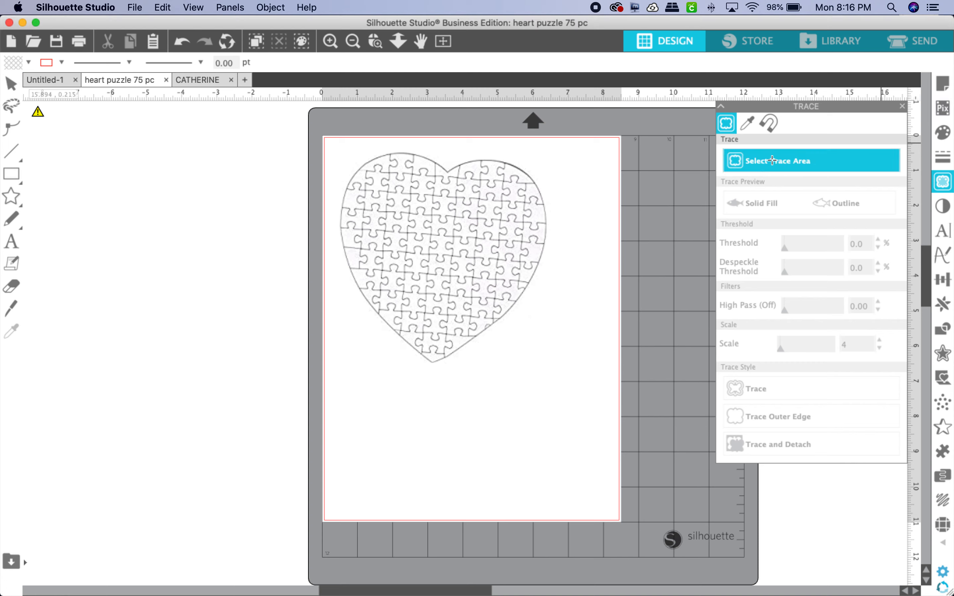
mouse_move(334, 141)
left_mouse_down()
mouse_move(473, 331)
mouse_move(552, 349)
mouse_move(571, 375)
left_mouse_up()
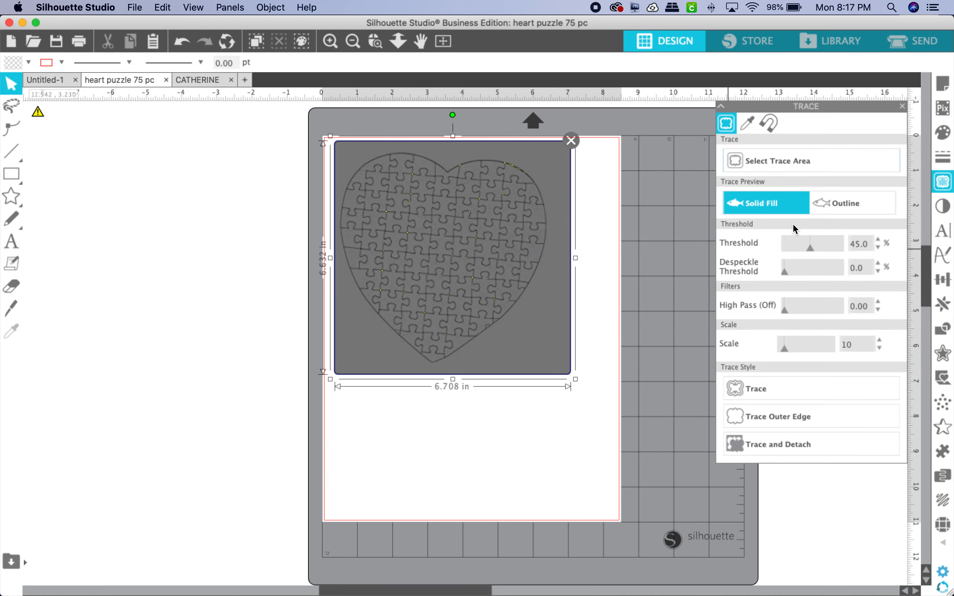
Trace only the heart's outer edge at a 93% threshold and delete the original puzzle image
left_click_drag(813, 250, 839, 253)
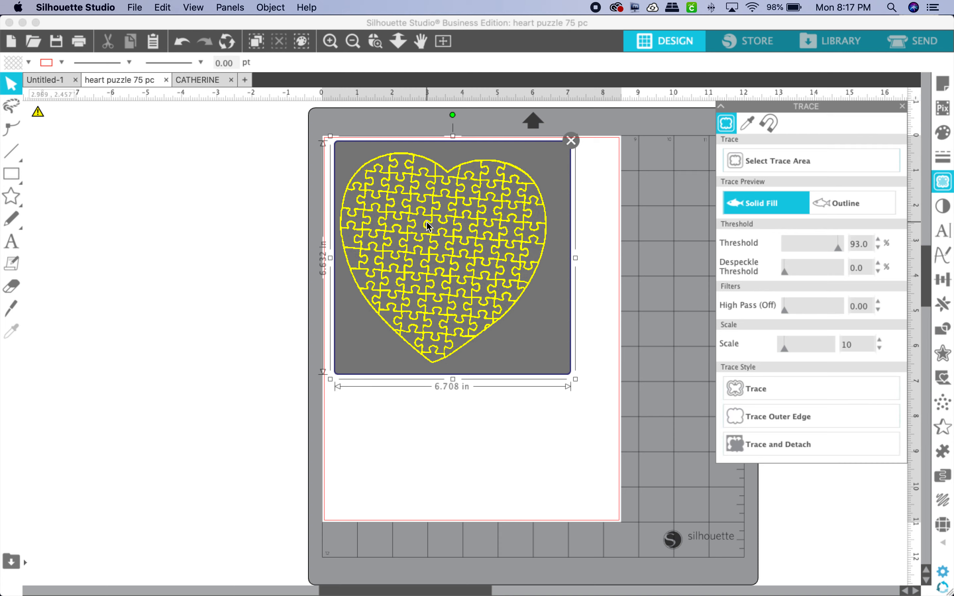
left_click(775, 419)
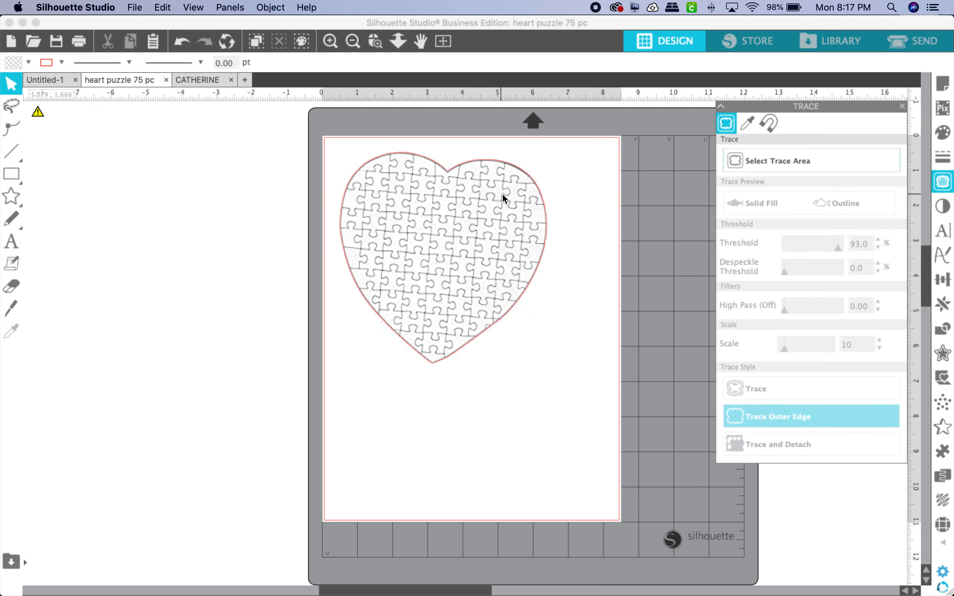
mouse_move(508, 190)
left_mouse_down()
mouse_move(198, 241)
mouse_move(194, 265)
left_mouse_up()
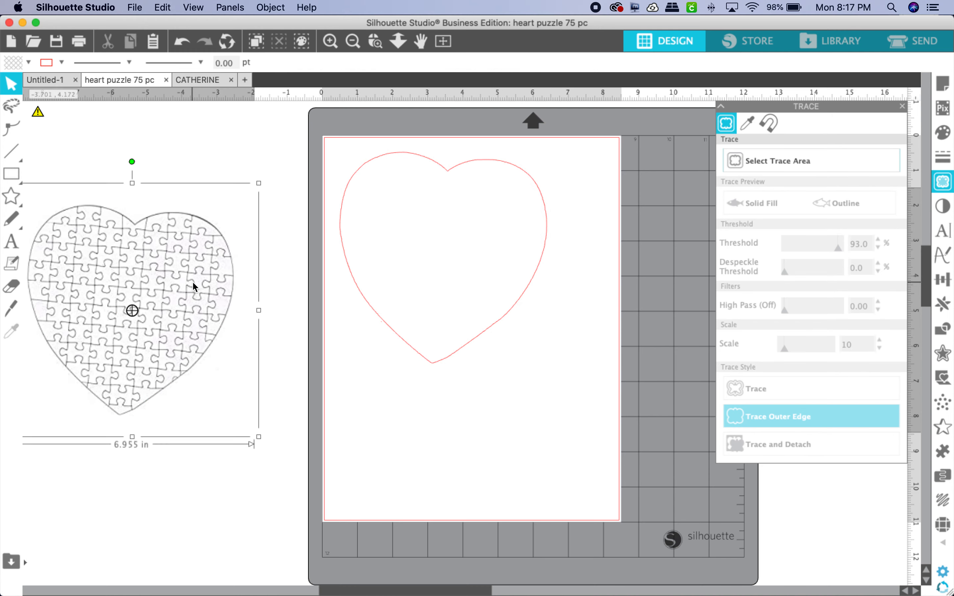
key("Delete")
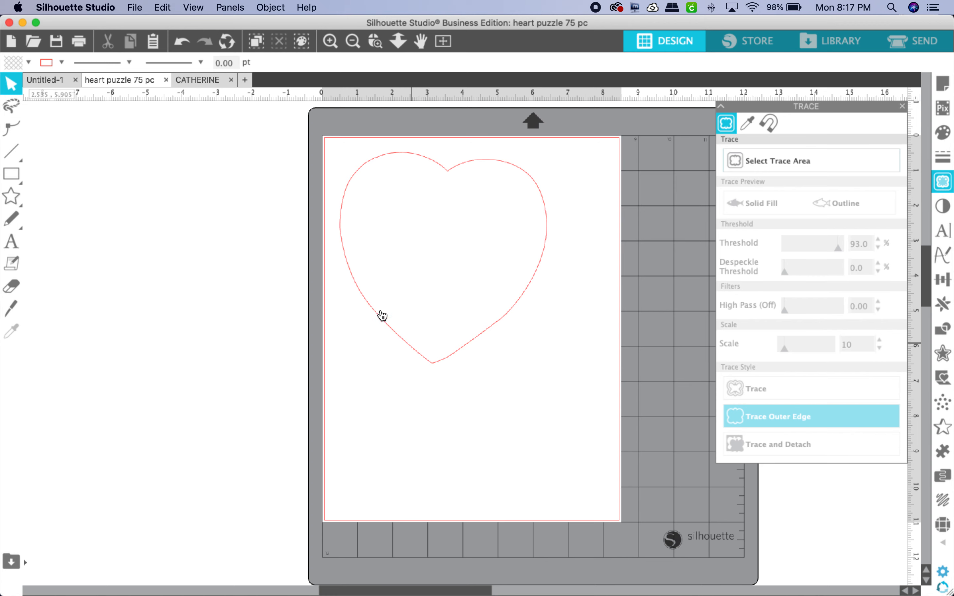
Copy the child's photo from the other photo document and paste a single copy into the "heart puzzle 75 pc" document
left_click(201, 81)
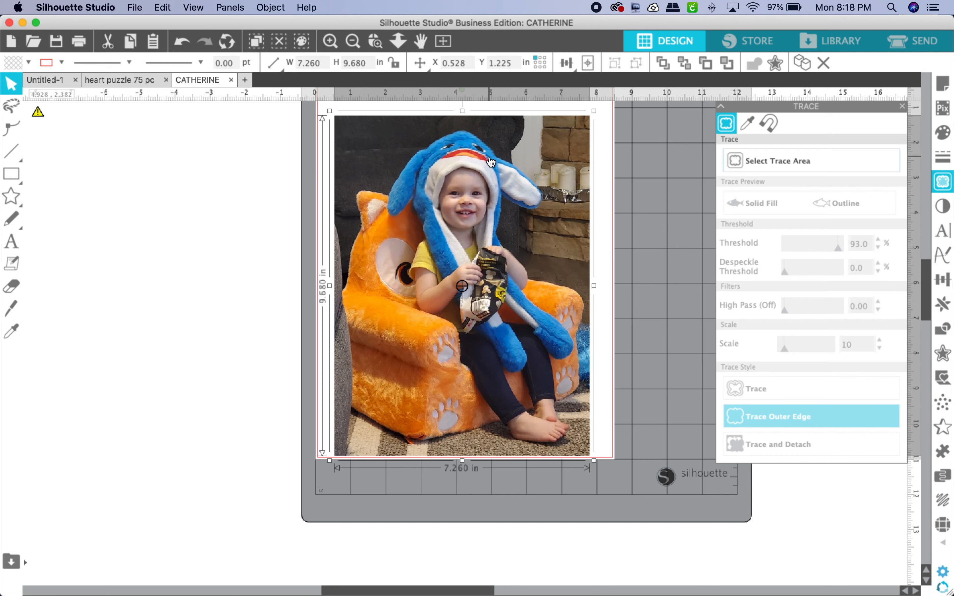
left_click(166, 8)
left_click(198, 81)
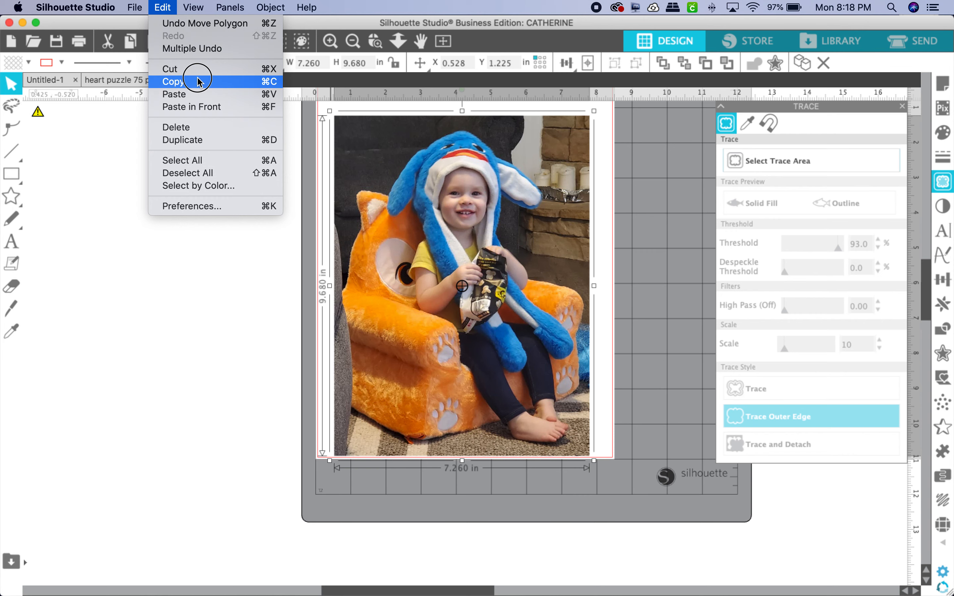
left_click(123, 81)
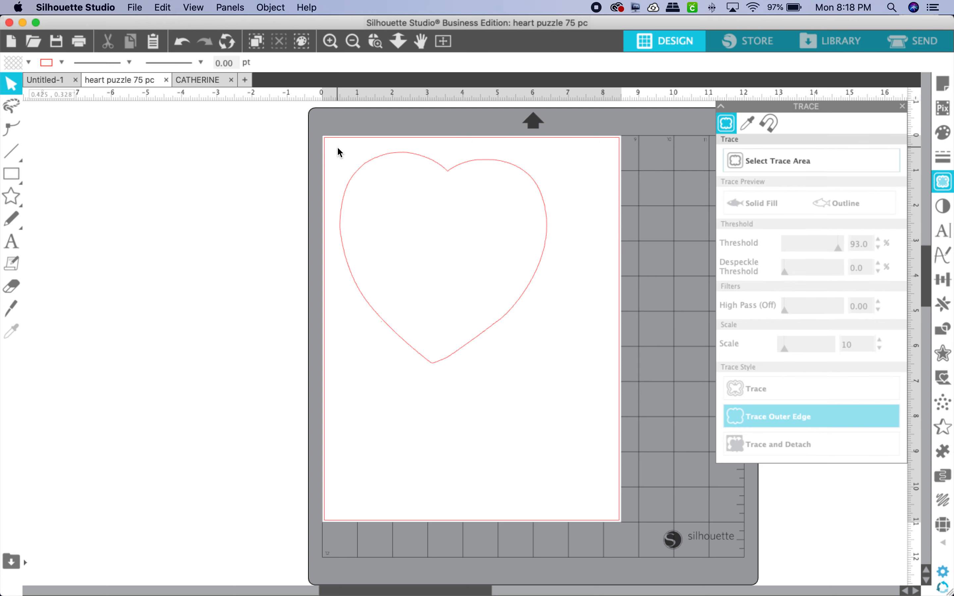
key("super+v")
key("super+v")
key("super+v")
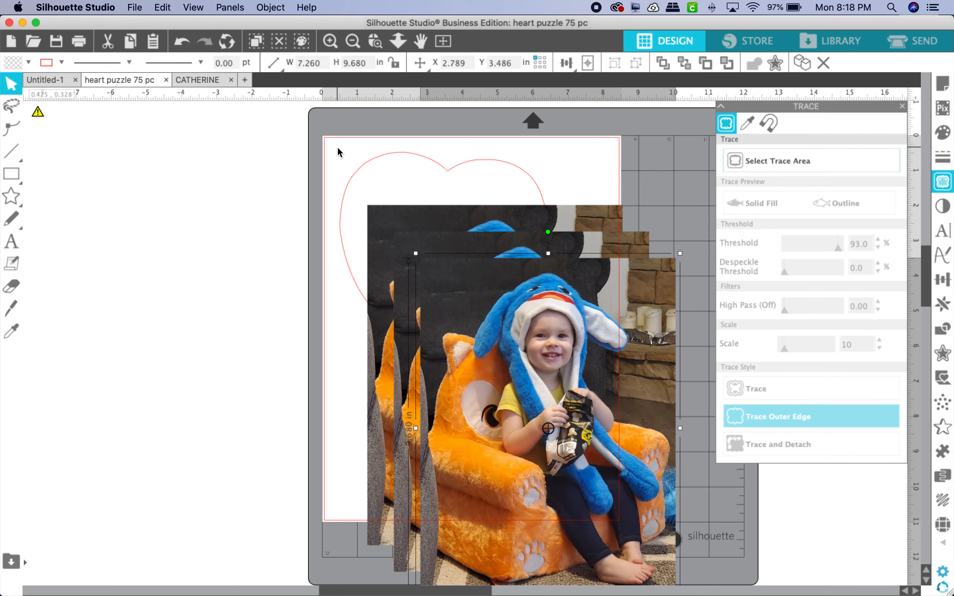
key("super+z")
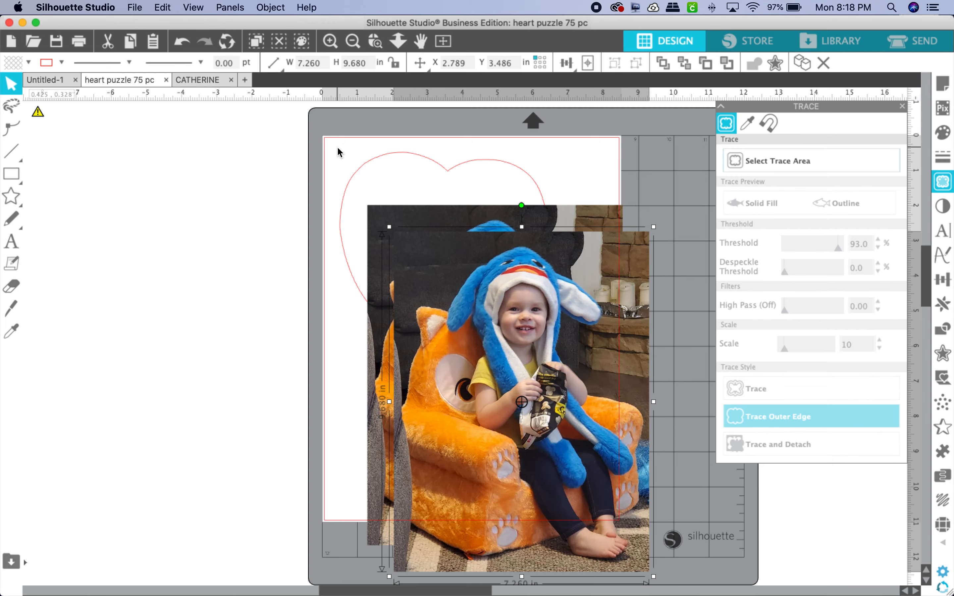
key("super+z")
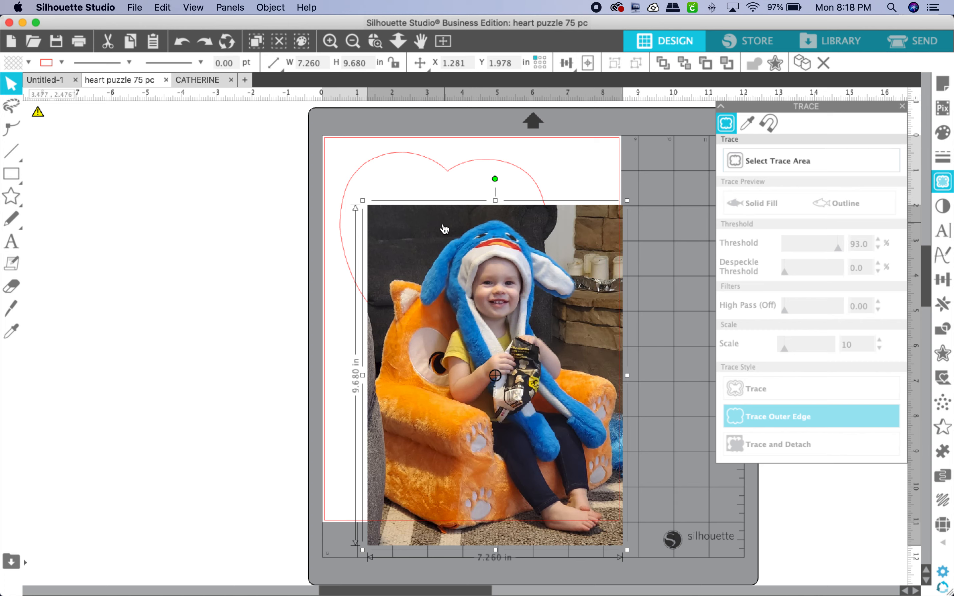
Shift the photo toward the page's right edge and place the heart outline over it
left_click_drag(444, 230, 505, 226)
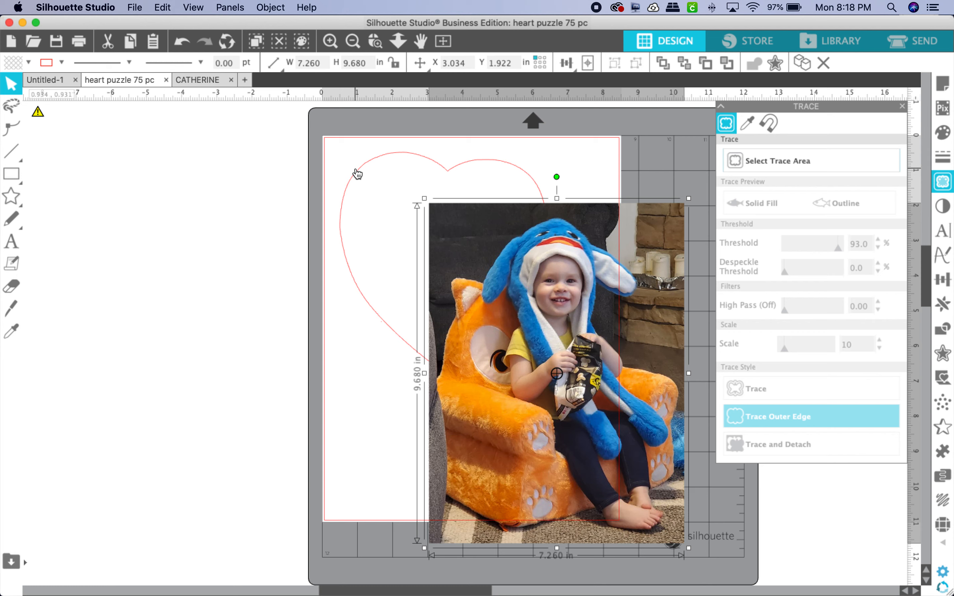
left_click_drag(358, 177, 463, 232)
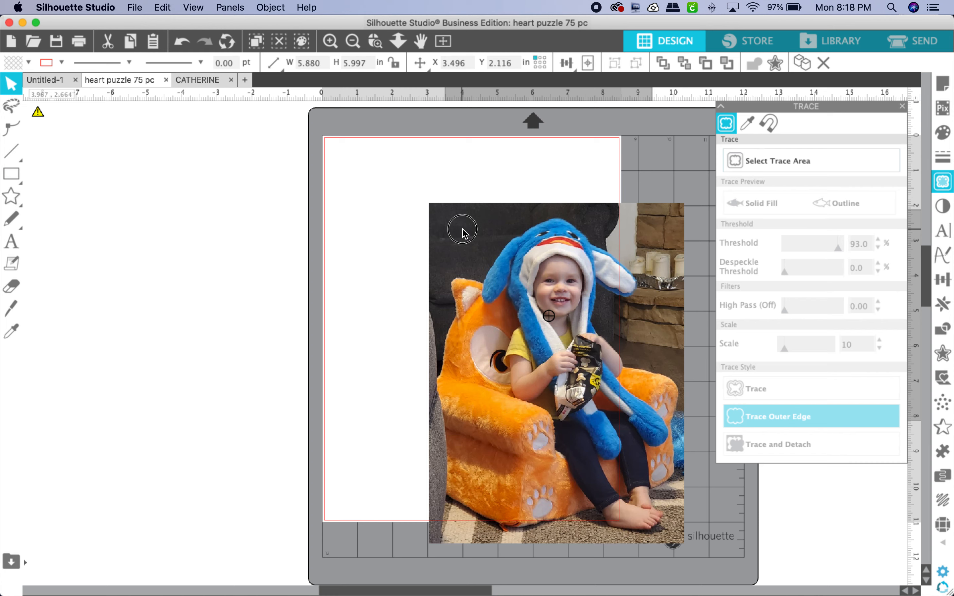
left_click(462, 232)
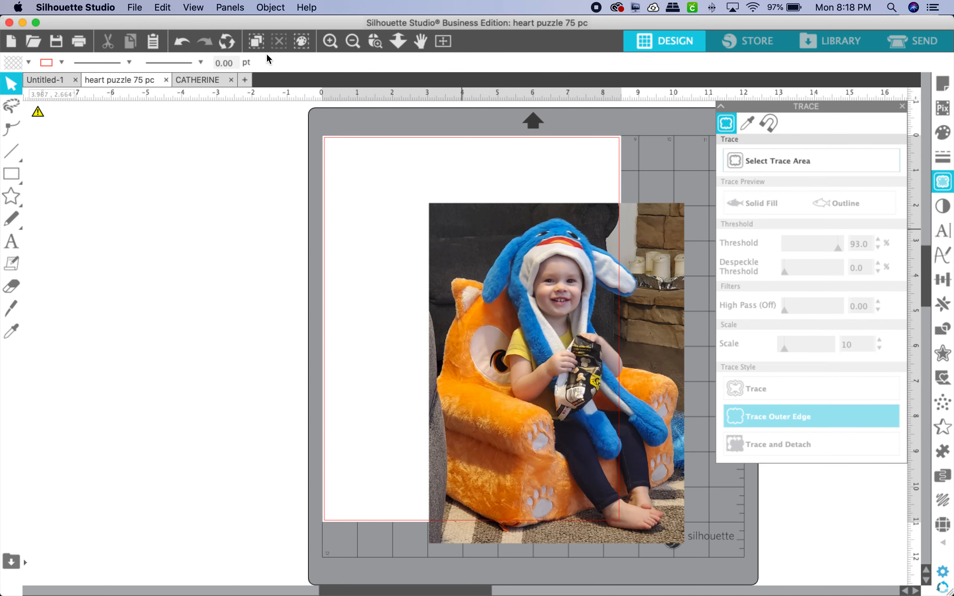
left_click(270, 8)
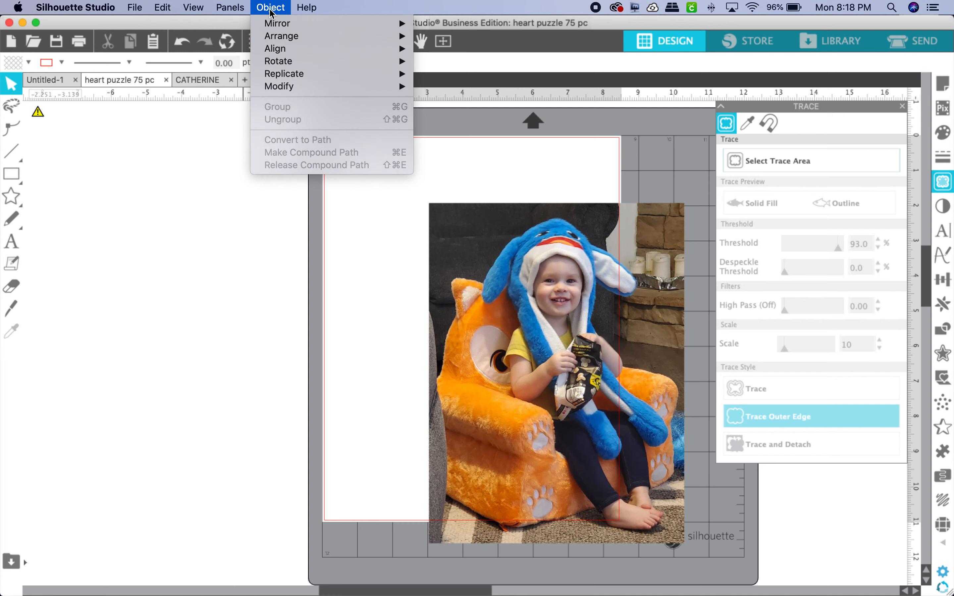
mouse_move(282, 40)
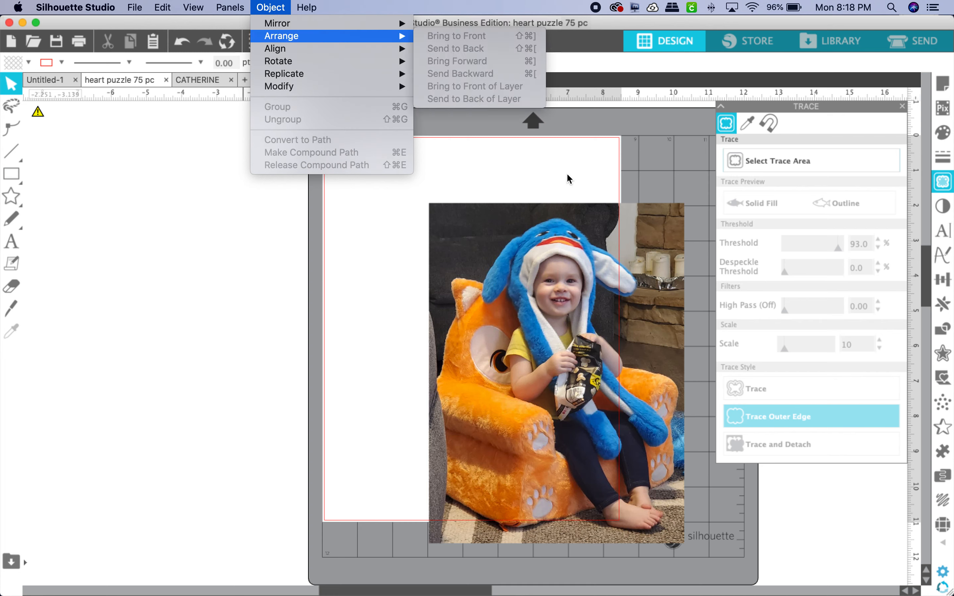
left_click(312, 217)
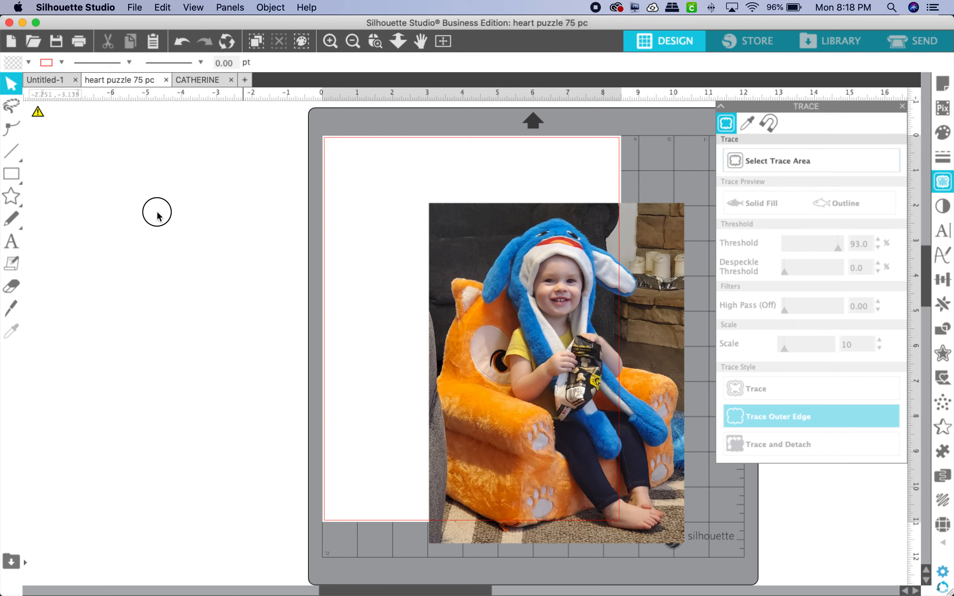
Move the photo off the heart outline to the page's left side, and place the outline over the child's face and upper body
left_click_drag(511, 244, 491, 246)
mouse_move(224, 252)
left_mouse_down()
mouse_move(216, 251)
mouse_move(231, 251)
left_mouse_up()
left_click(469, 254)
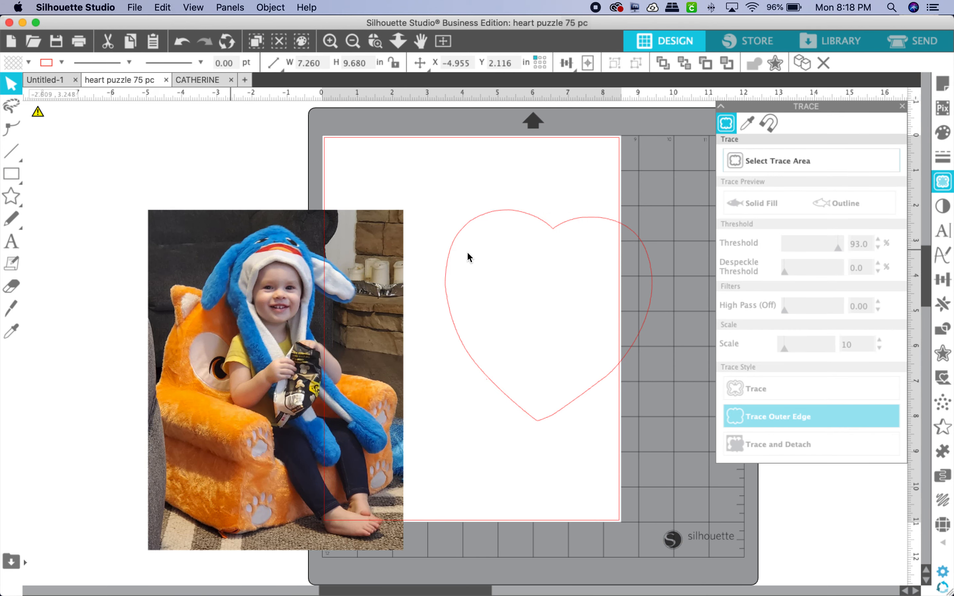
left_click(526, 216)
left_click_drag(536, 217, 263, 228)
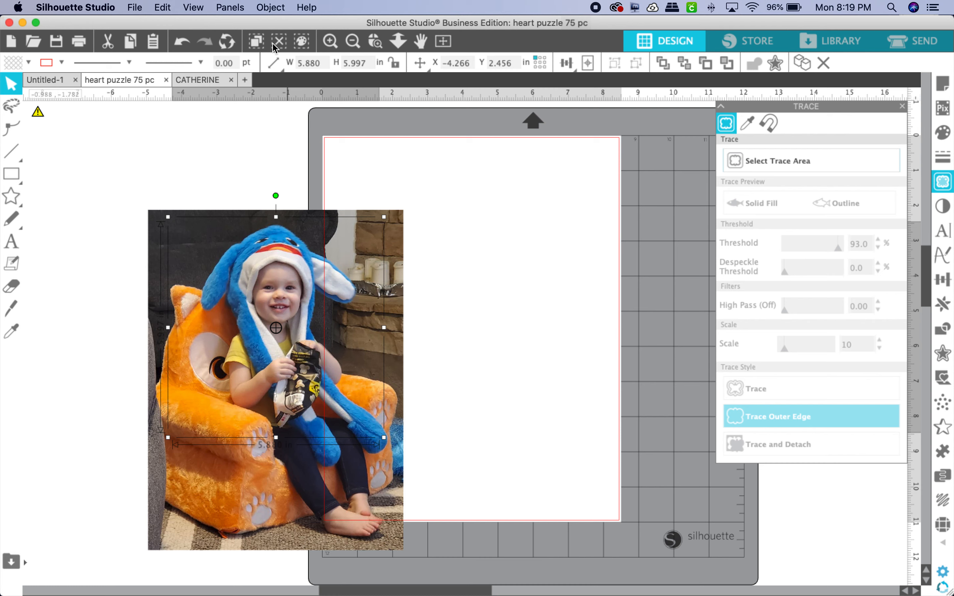
Send the selected heart outline to the back of the stacking order
left_click(277, 11)
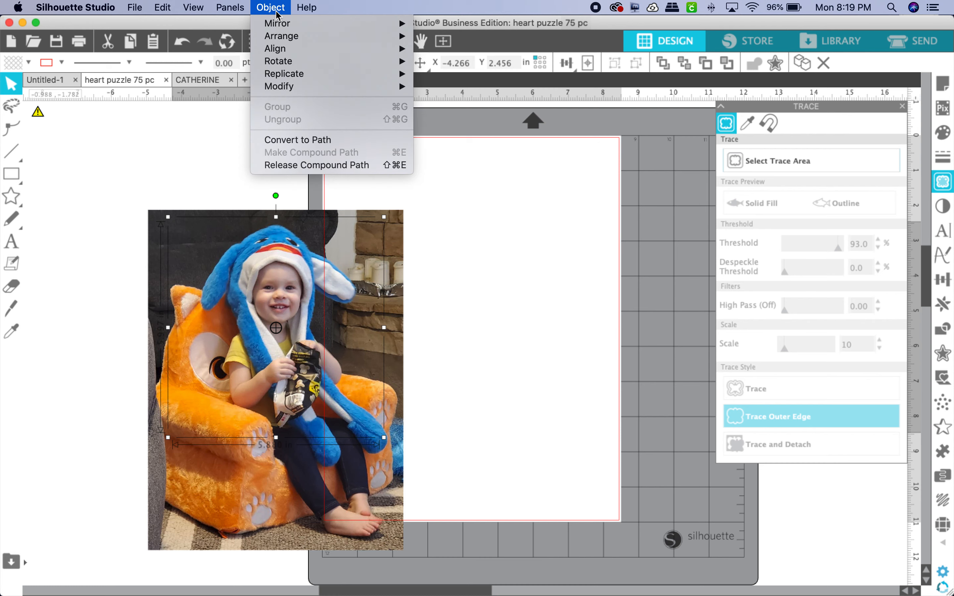
mouse_move(292, 35)
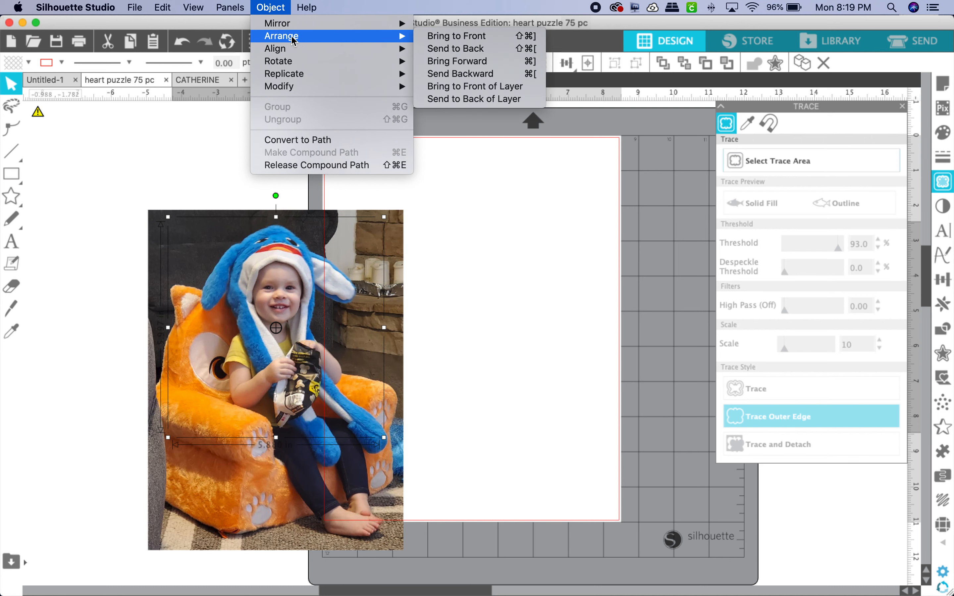
left_click(326, 37)
left_click(281, 8)
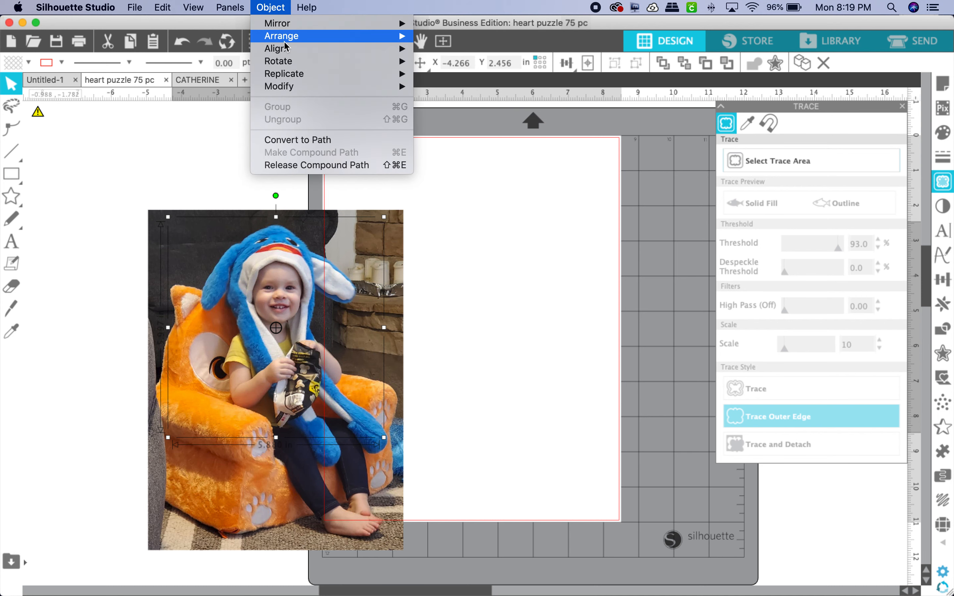
mouse_move(299, 38)
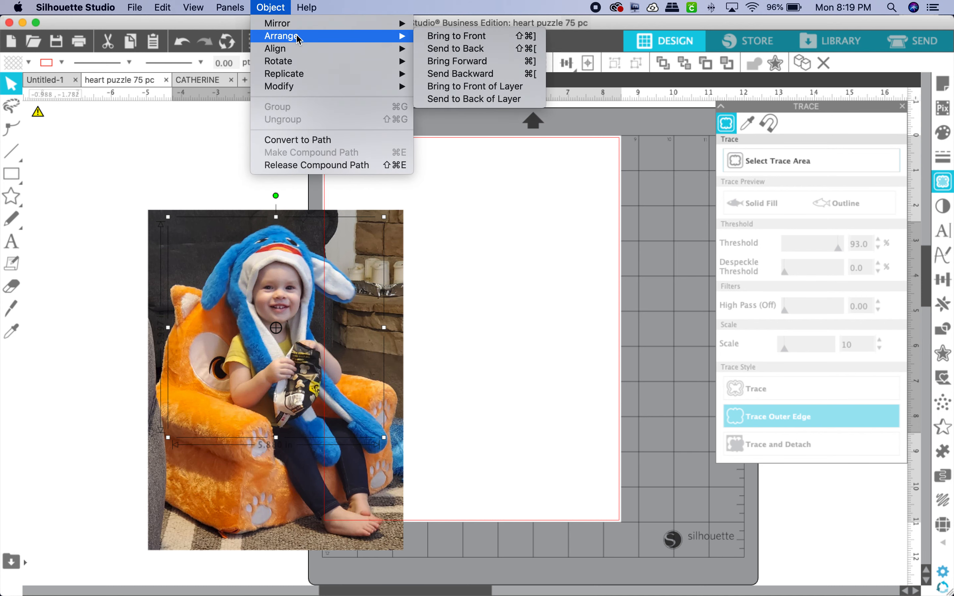
left_click(467, 48)
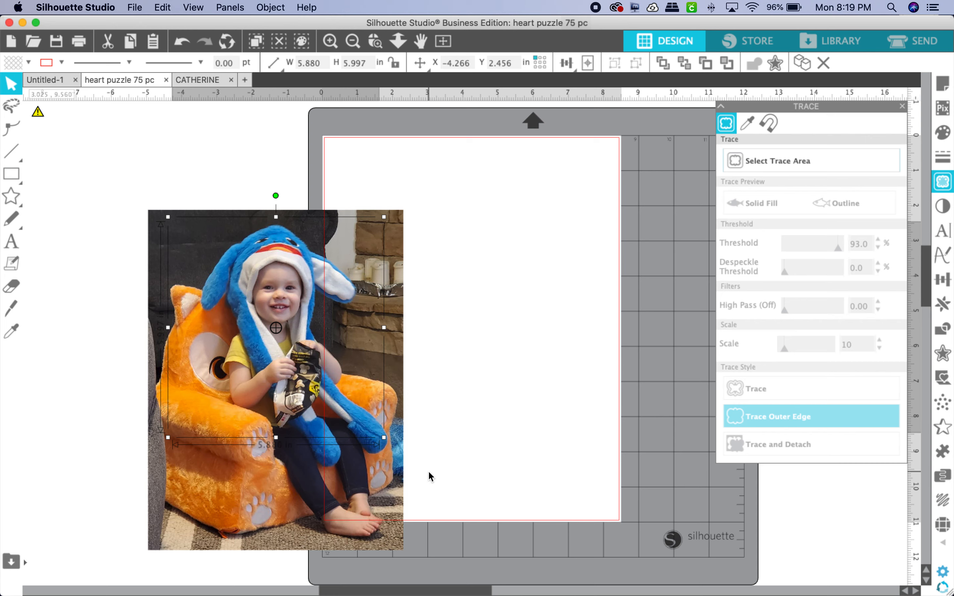
Select the photo together with the heart outline and crop the photo to the heart shape
left_click(244, 489)
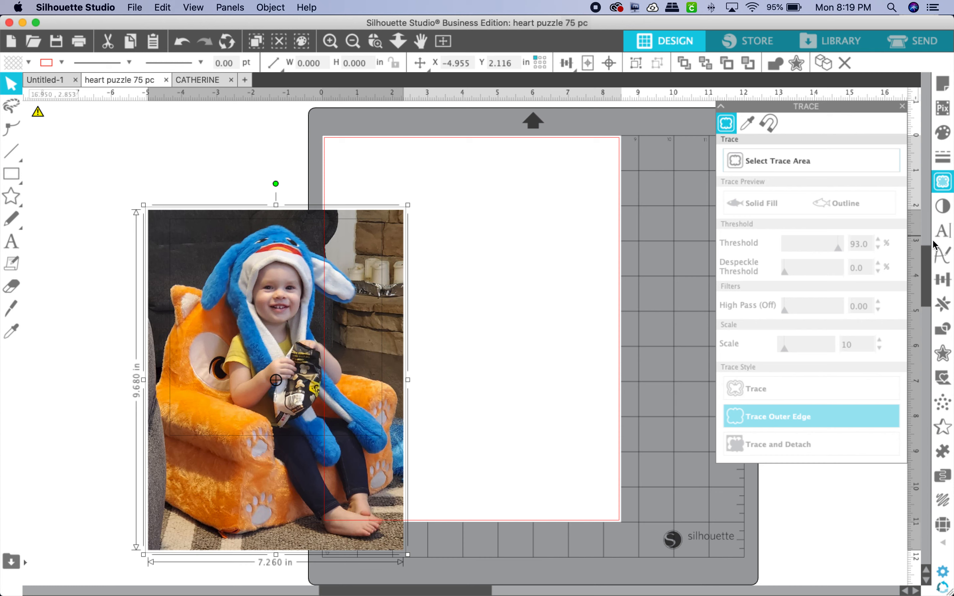
left_click(943, 329)
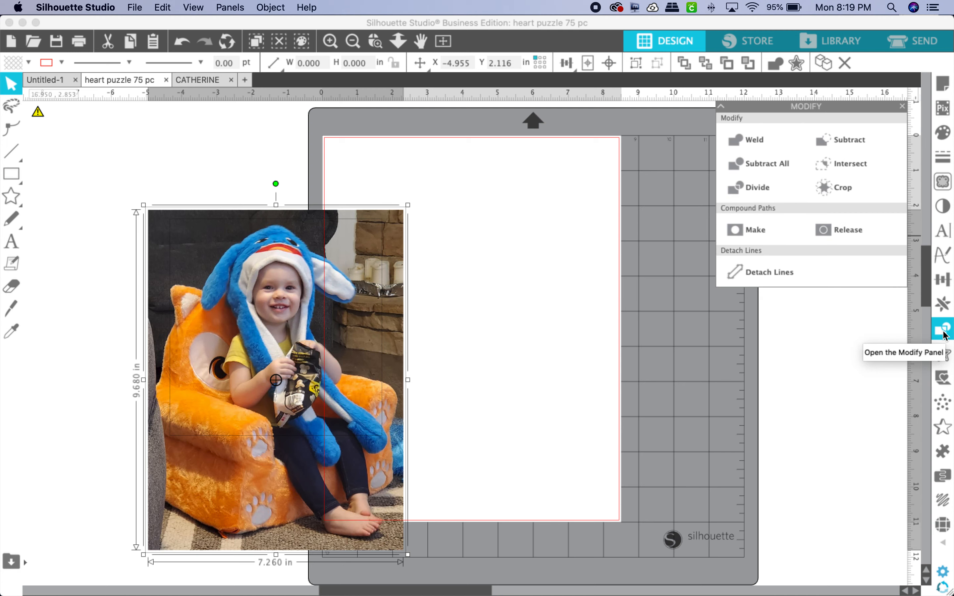
left_click(284, 8)
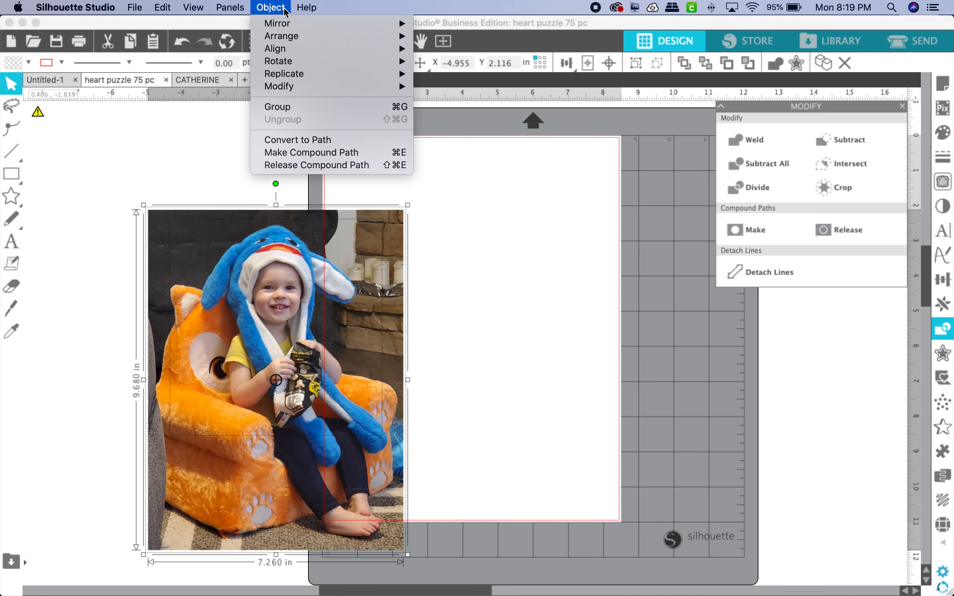
mouse_move(287, 87)
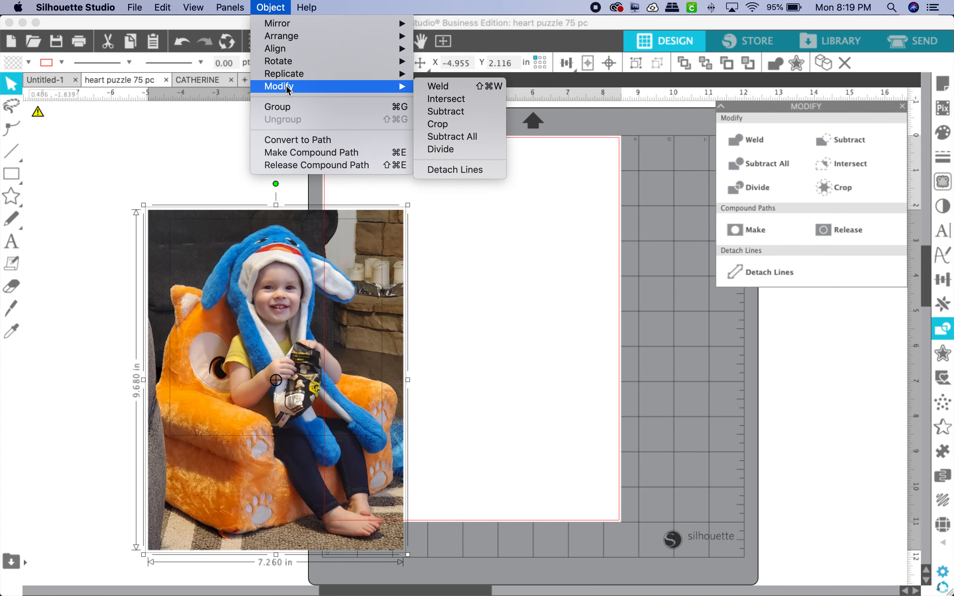
left_click(452, 124)
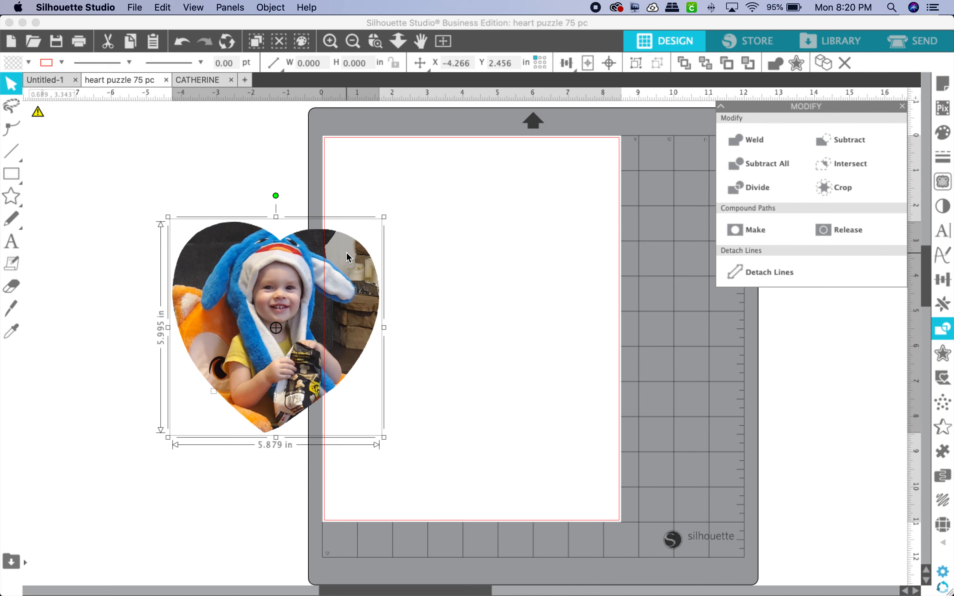
Undo the heart-shaped crop of the photo
key("super+z")
scroll(346, 250, "right", 1)
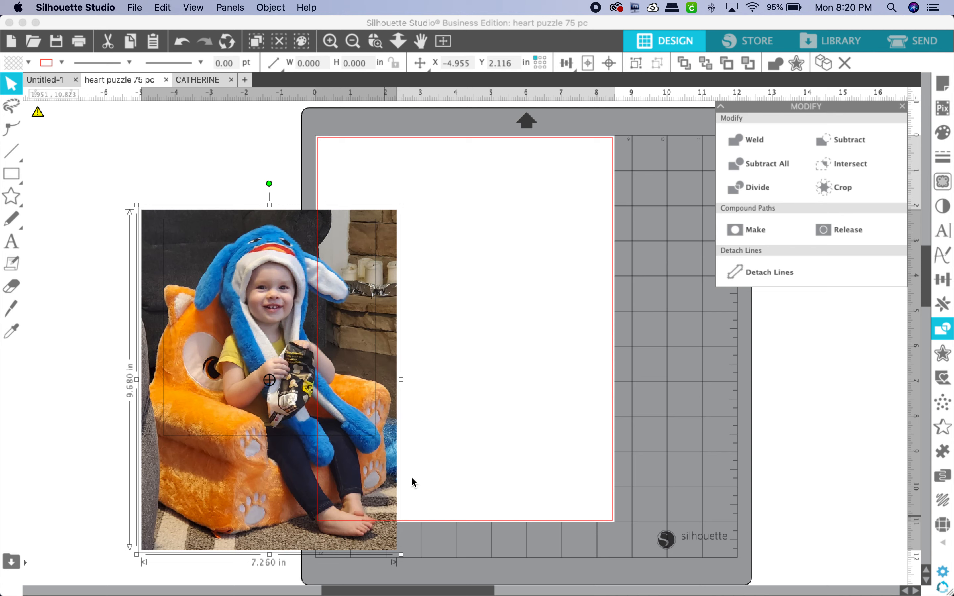
Shrink the photo to about 6.39 by 8.52 inches and move it onto the page, clear of the heart outline
left_click(160, 8)
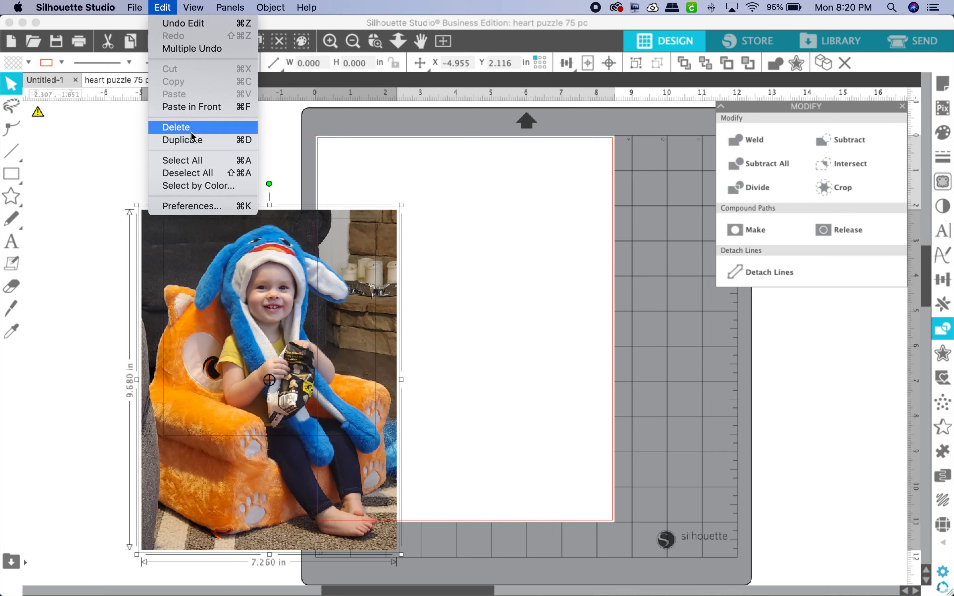
left_click(193, 174)
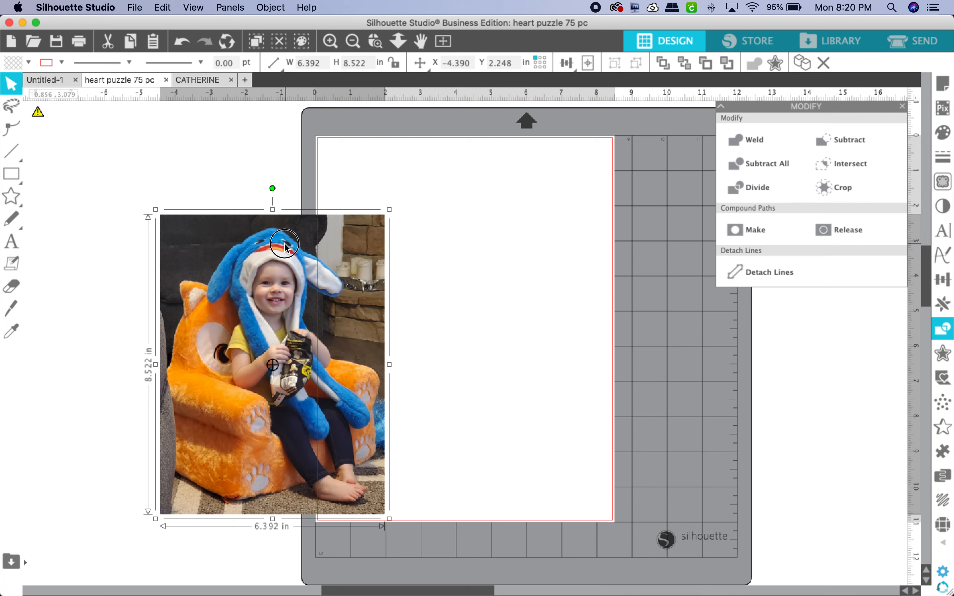
left_click_drag(291, 243, 493, 198)
Place the heart outline over the upper part of the photo, framing the child, and send the outline to the back
left_click(276, 239)
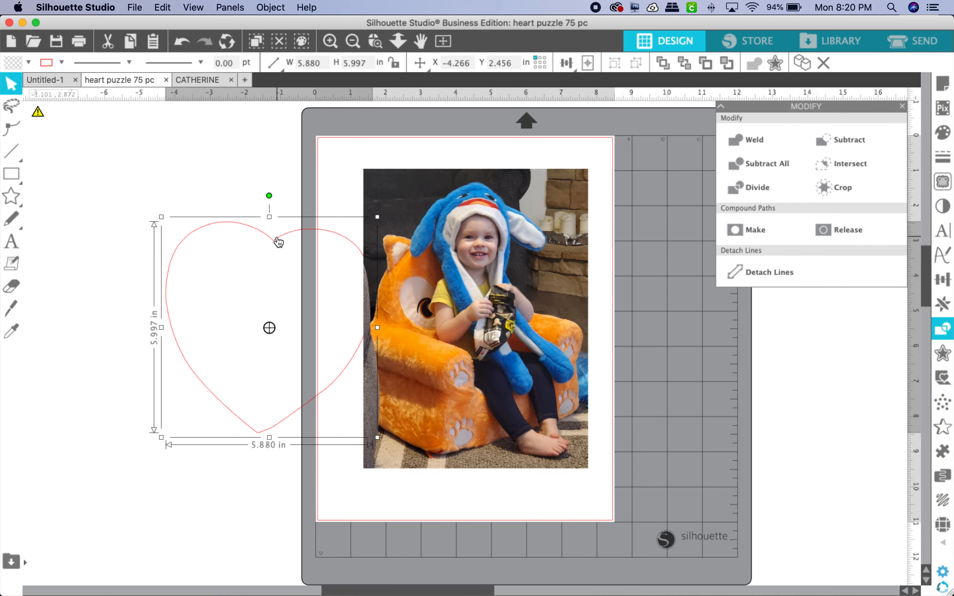
left_click_drag(274, 243, 481, 194)
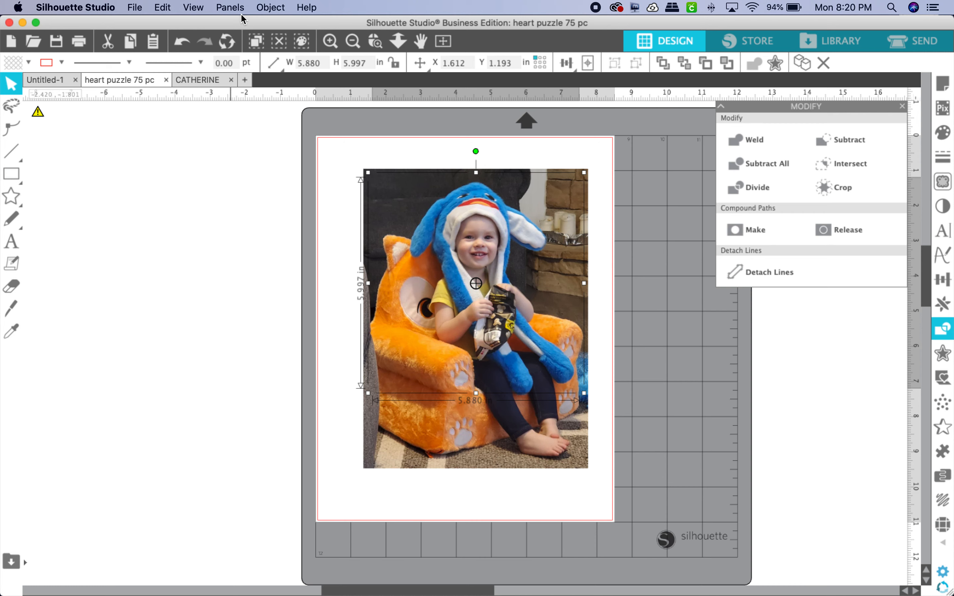
left_click(262, 12)
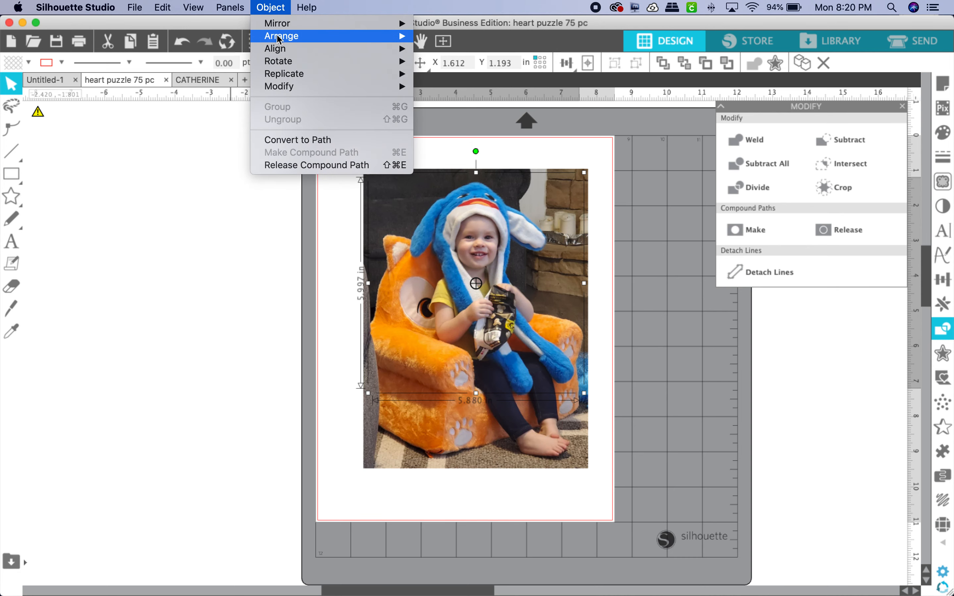
mouse_move(282, 36)
left_click(456, 47)
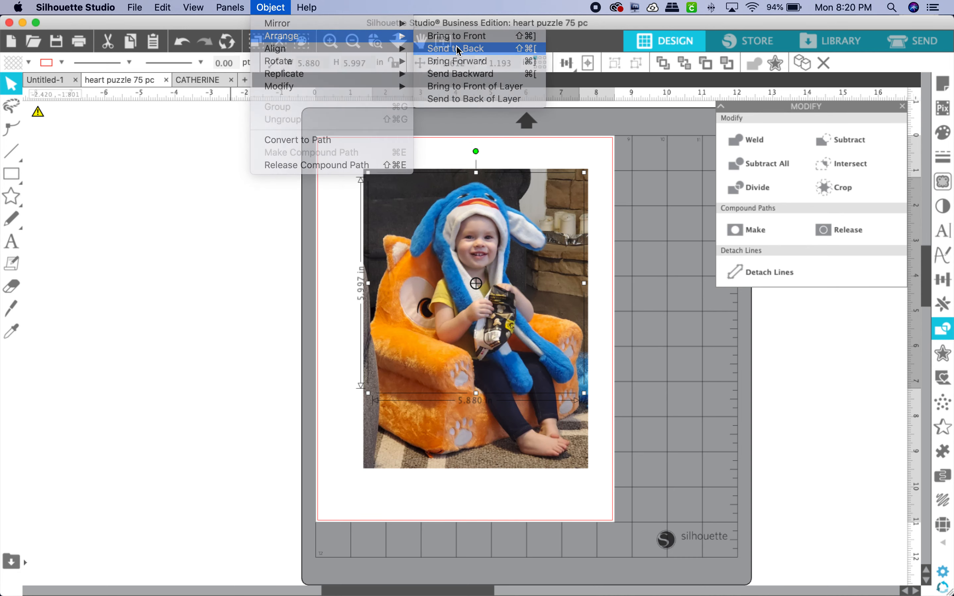
Select the photo together with the heart outline on the page and crop the photo to the heart shape
left_click(503, 433)
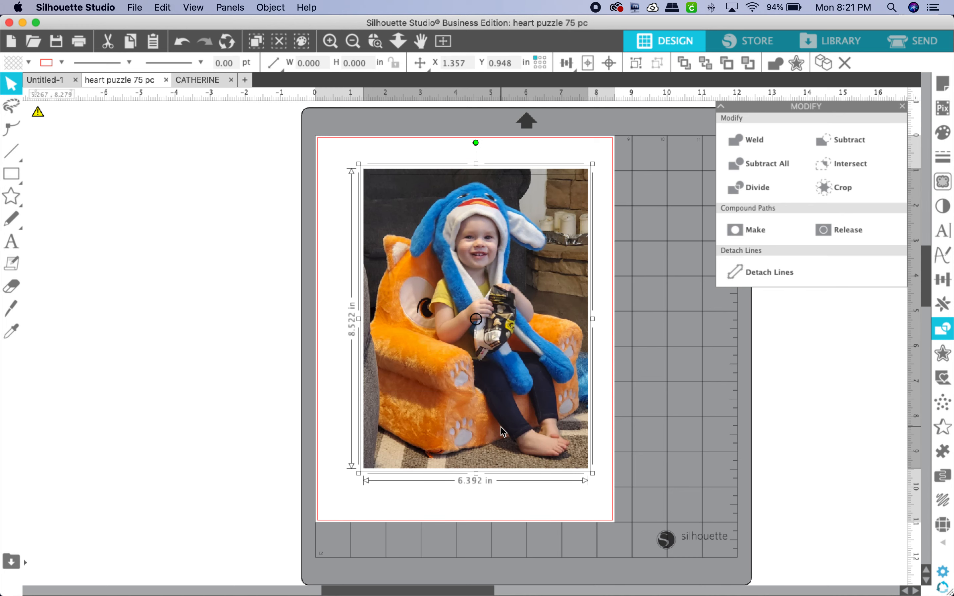
left_click(832, 191)
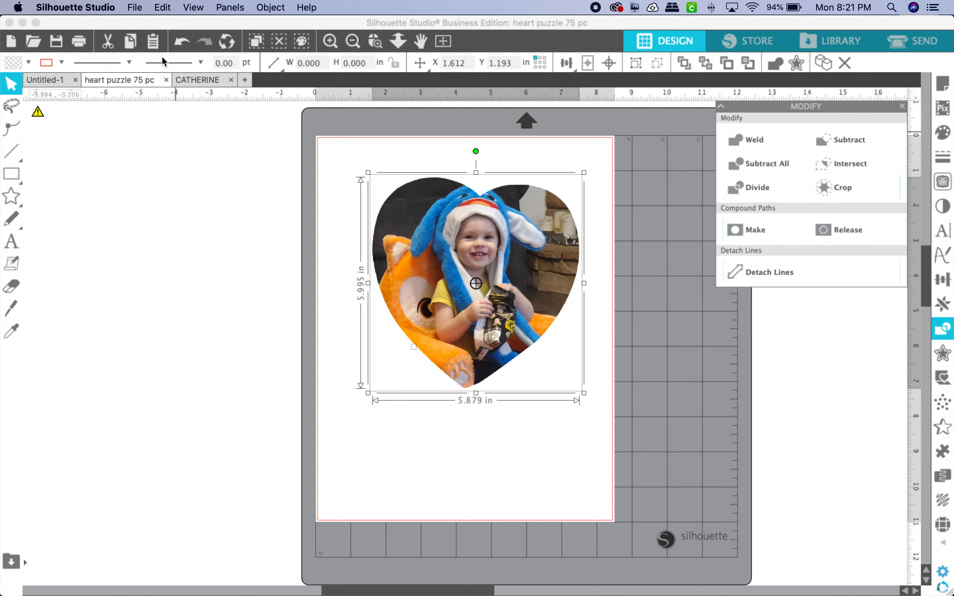
Save the heart-shaped photo design to the Downloads folder on the hard drive as a PNG named "baby heart file"
left_click(134, 7)
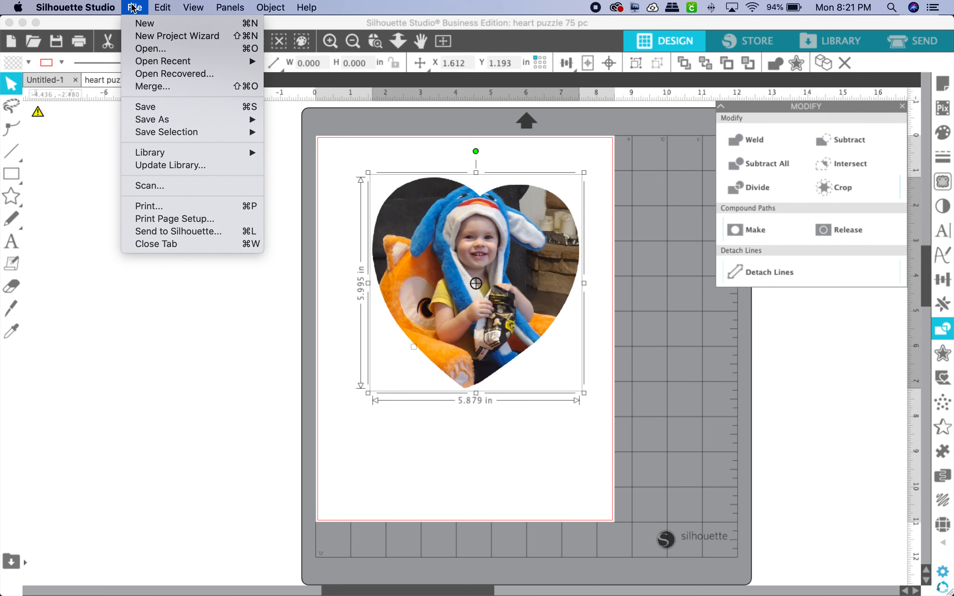
left_click(159, 108)
left_click(134, 7)
mouse_move(185, 119)
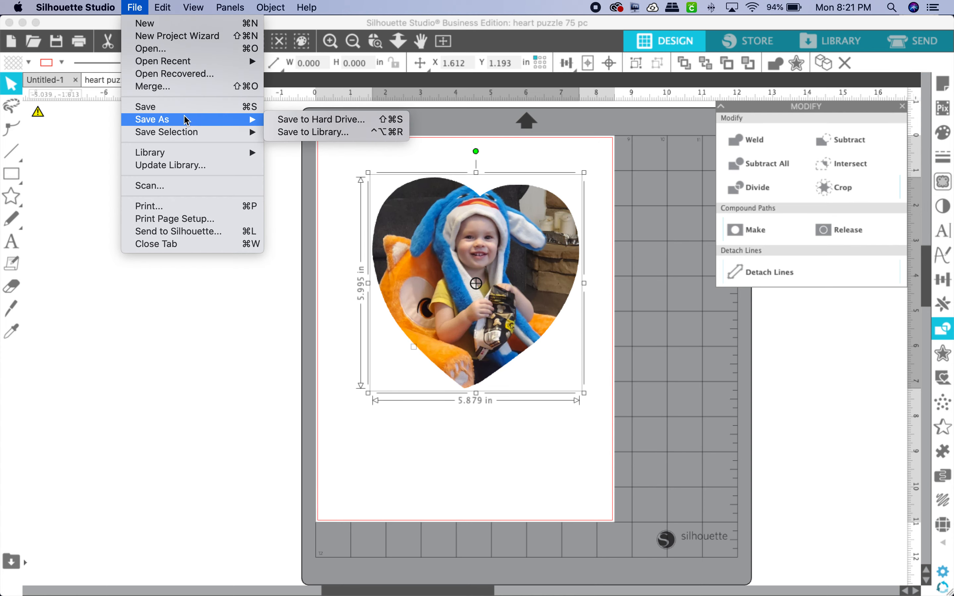
left_click(321, 120)
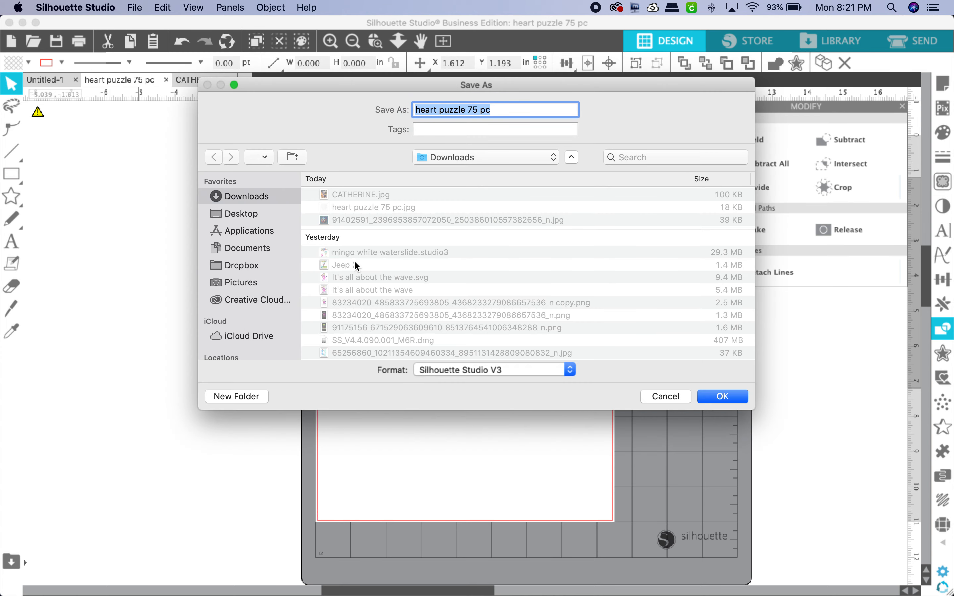
left_click(451, 371)
left_click(444, 405)
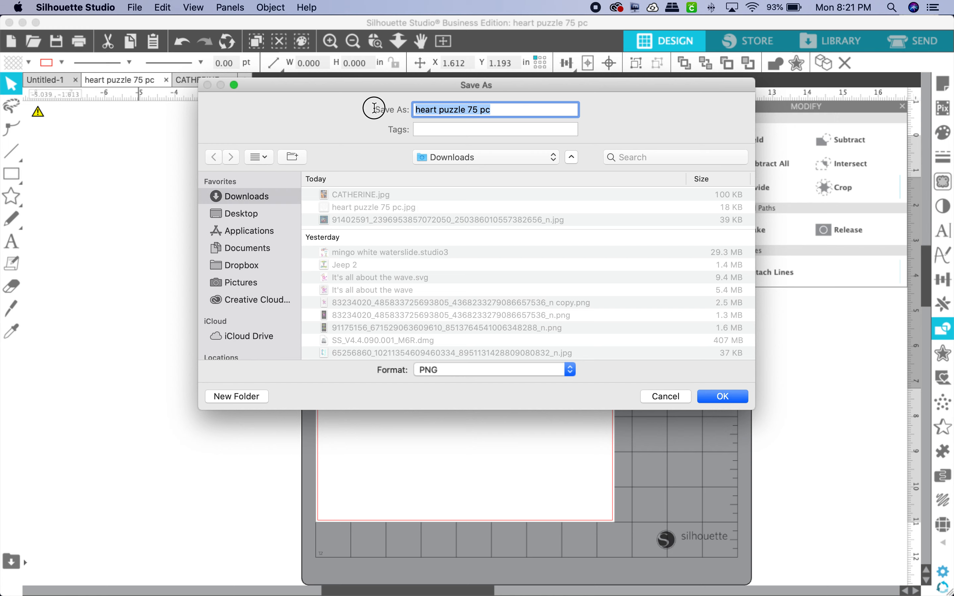
type("baby ")
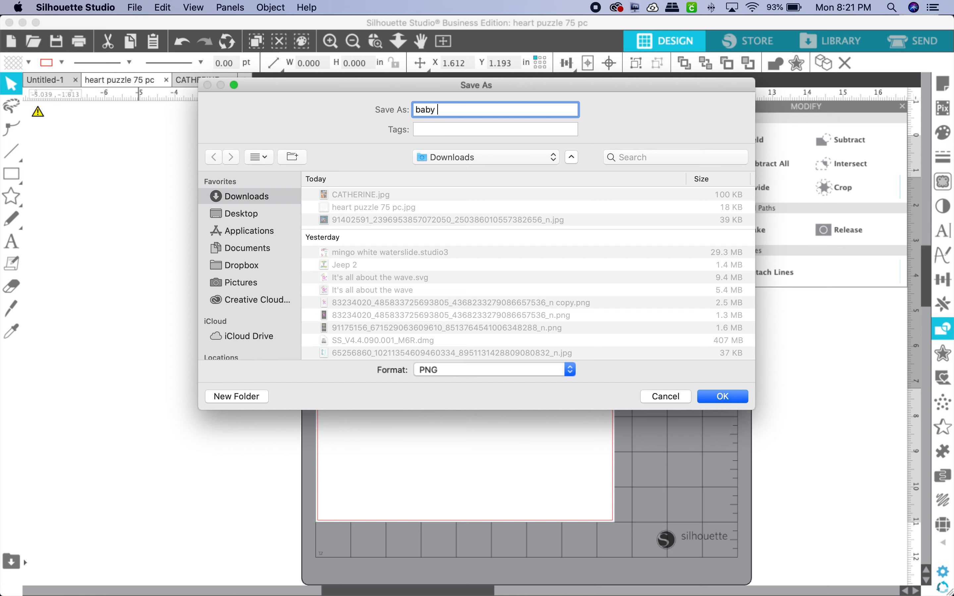
type("heart file")
left_click(738, 399)
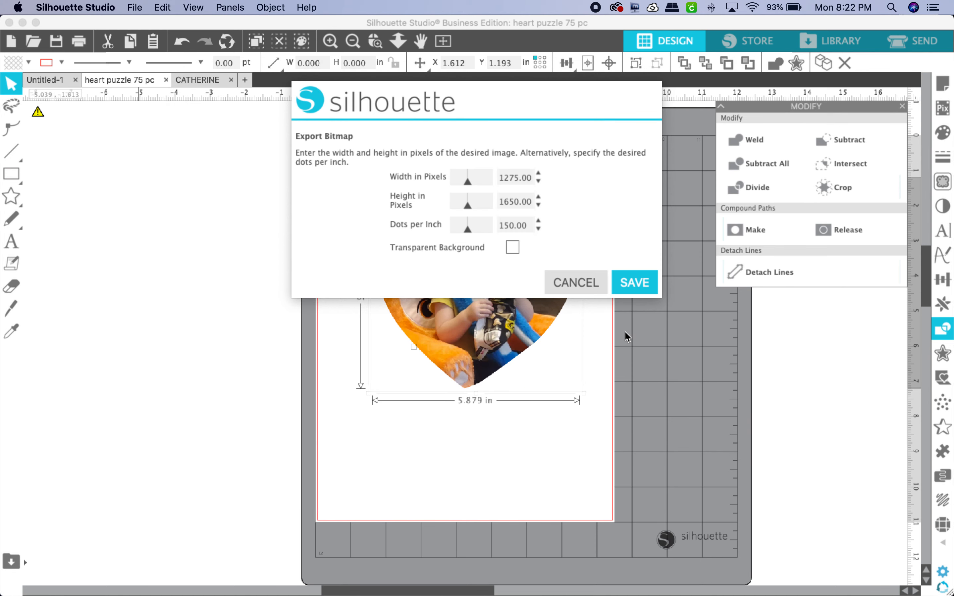
Enable a transparent background for the bitmap export and save the image
left_click(512, 247)
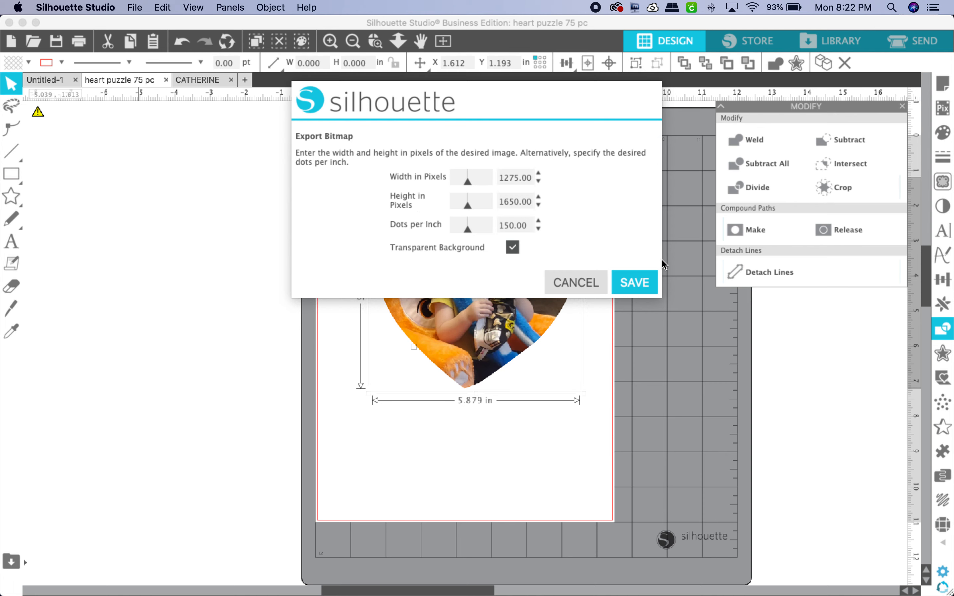
left_click(646, 282)
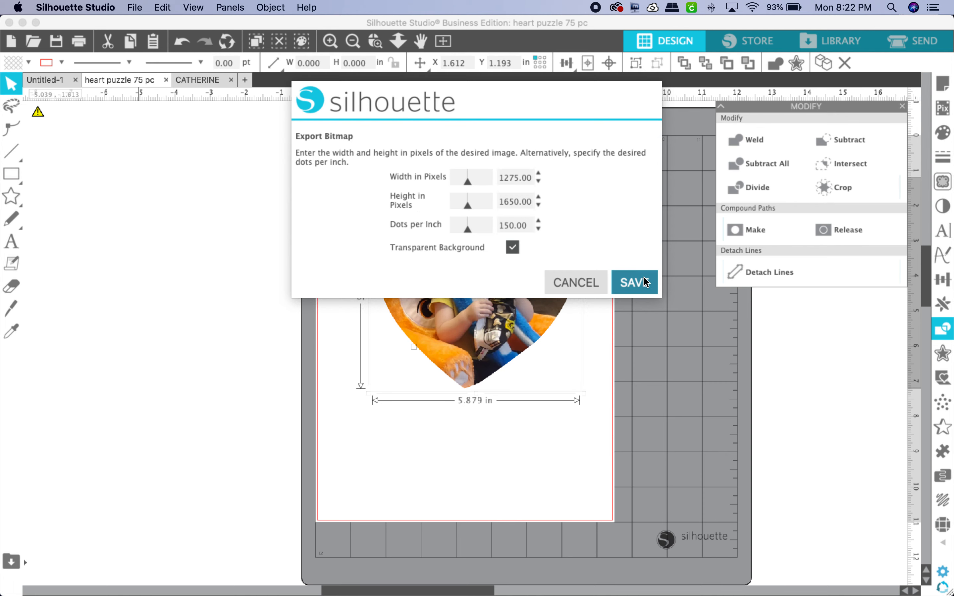
scroll(536, 264, "up", 1)
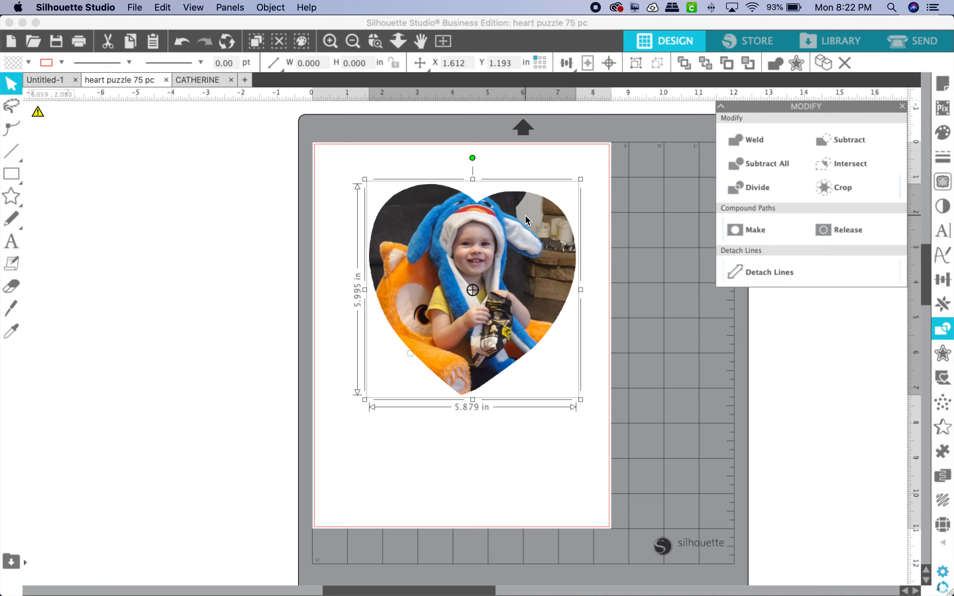
scroll(527, 221, "down", 1)
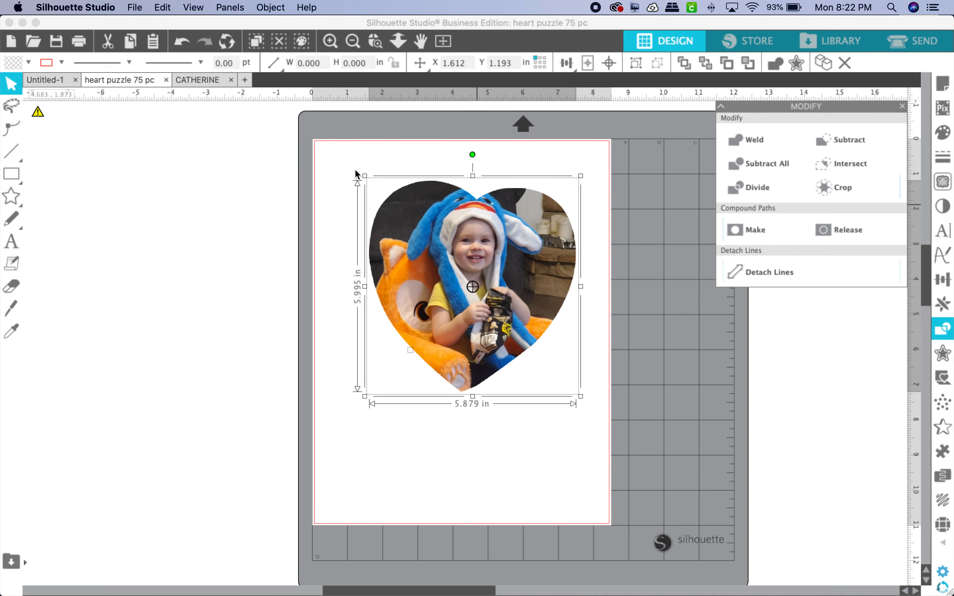